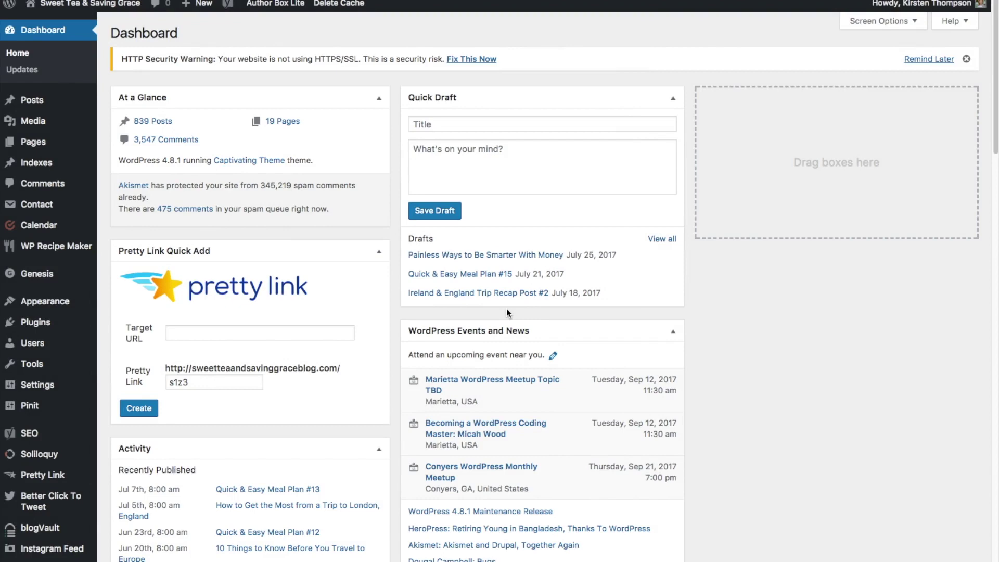
Open the post categories page and review the parent category options and the existing category list
{"action": "mouse_move", "coordinate": [34, 99]}
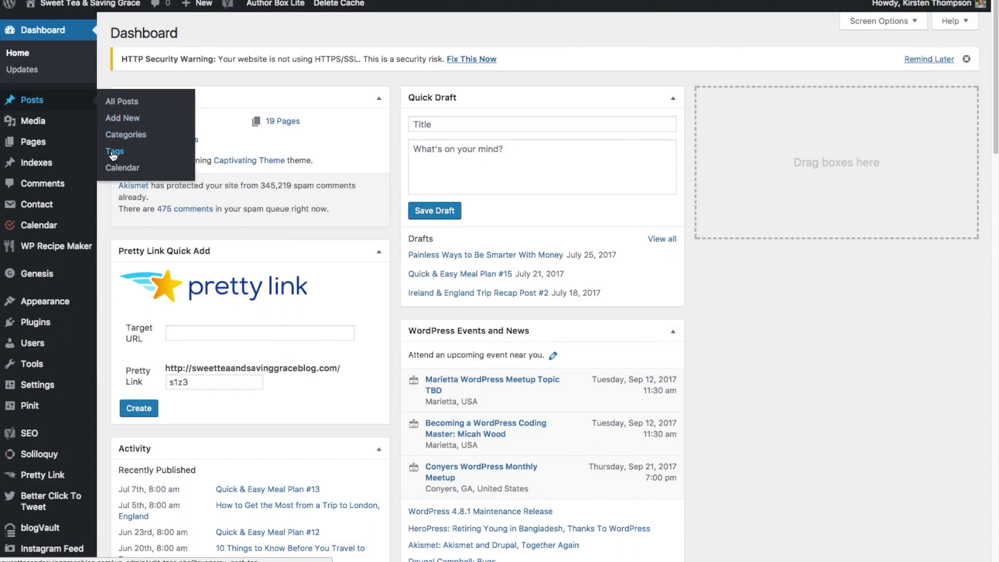
{"action": "left_click", "coordinate": [126, 135]}
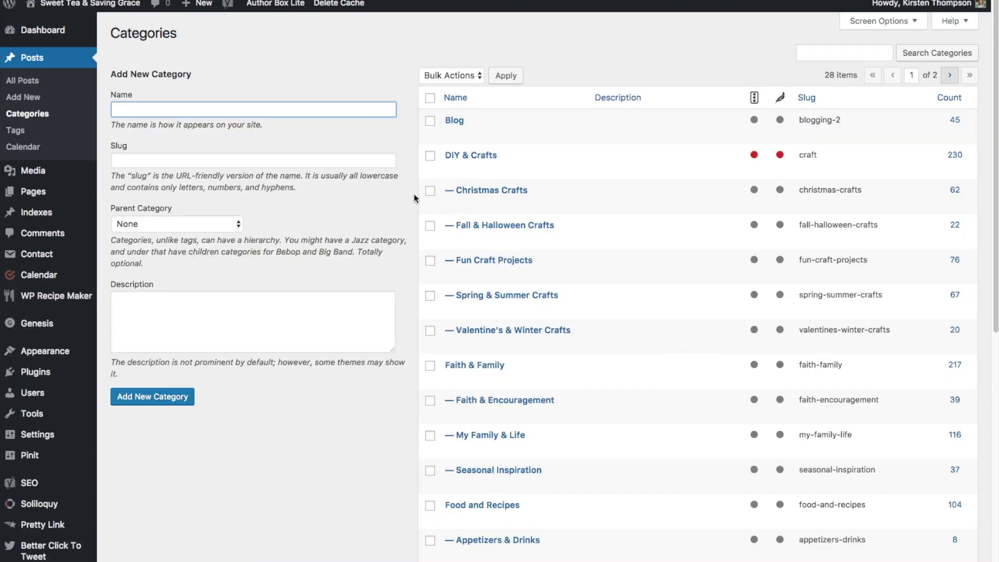
{"action": "mouse_move", "coordinate": [418, 194]}
{"action": "left_click", "coordinate": [137, 223]}
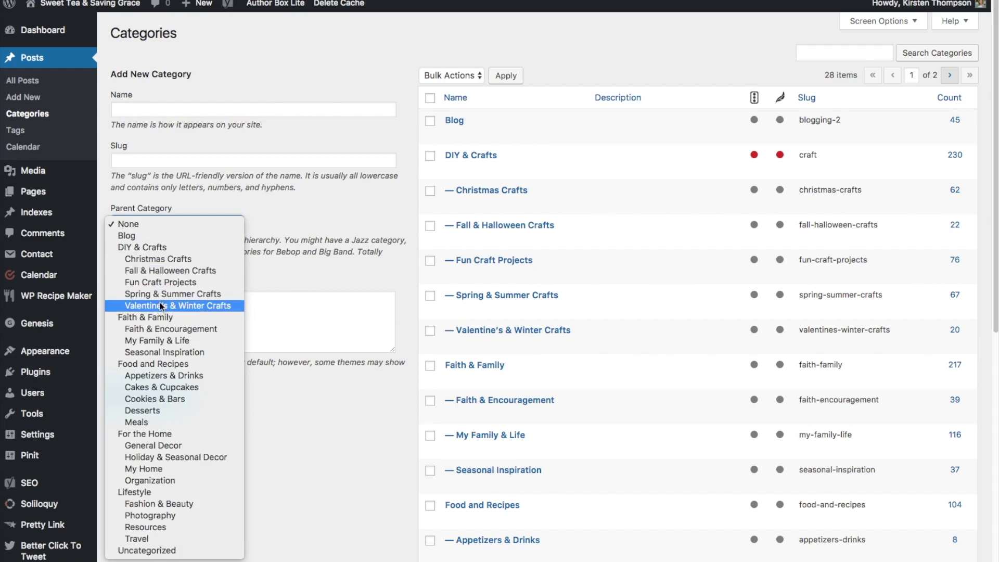
{"action": "left_click", "coordinate": [297, 222]}
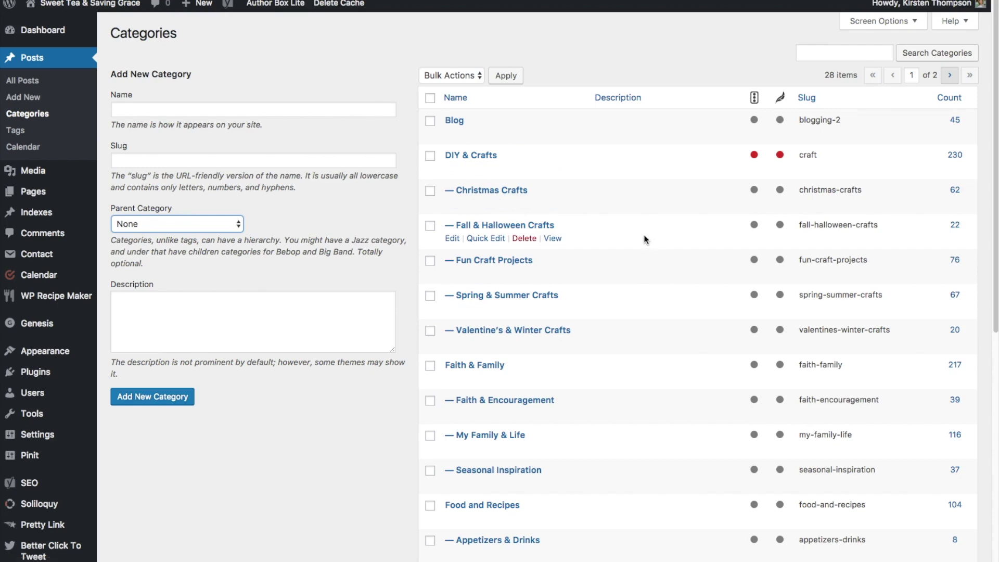
{"action": "scroll", "coordinate": [644, 239], "scroll_direction": "down", "scroll_amount": 10}
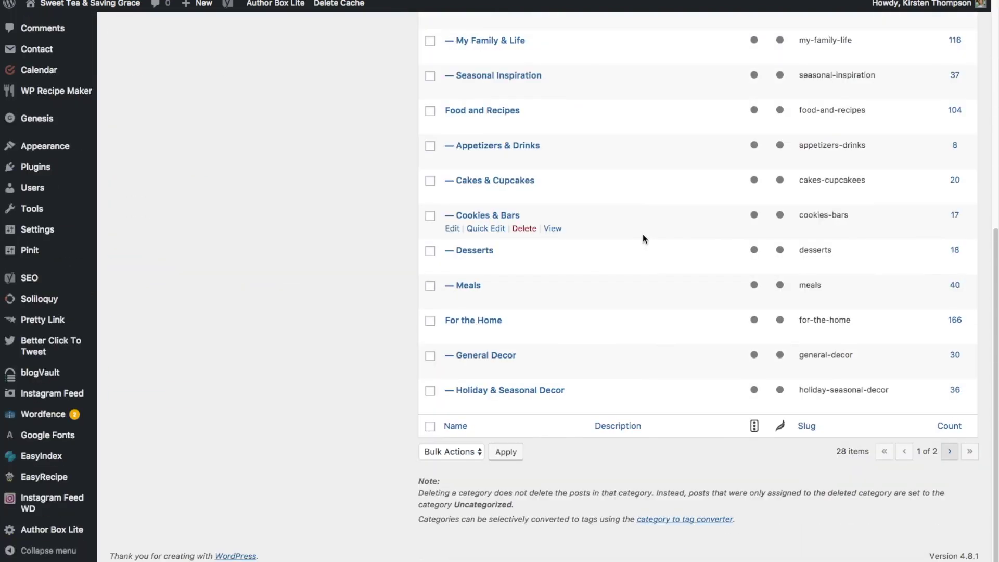
{"action": "scroll", "coordinate": [643, 239], "scroll_direction": "up", "scroll_amount": 10}
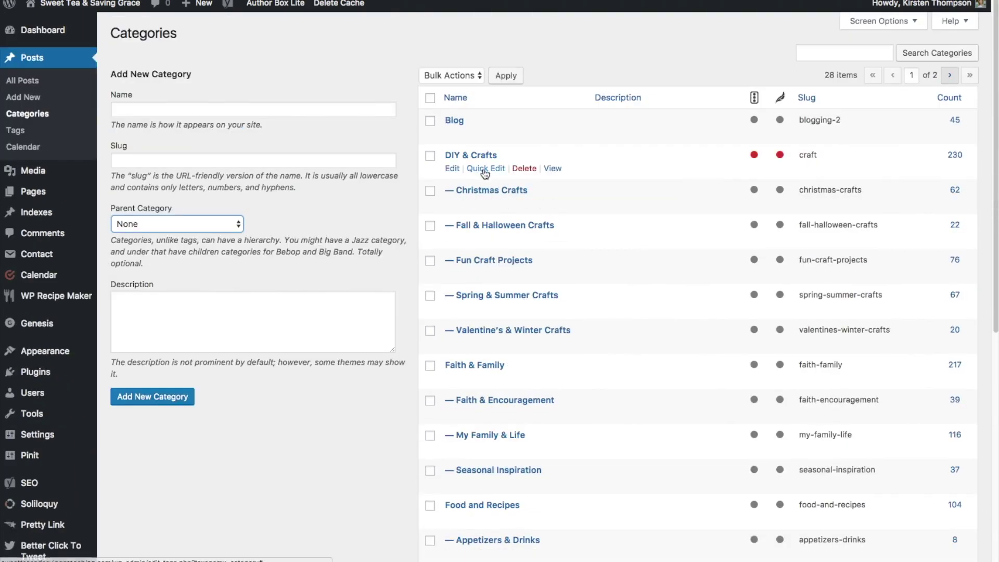
Inspect the name and slug of the DIY & Crafts category in Quick Edit without saving changes
{"action": "left_click", "coordinate": [489, 172]}
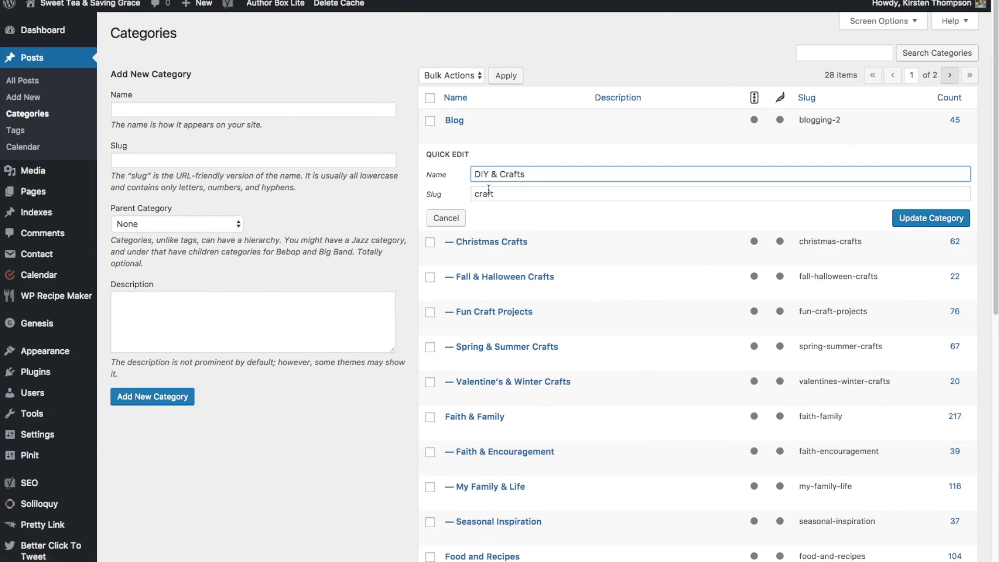
{"action": "left_click", "coordinate": [517, 197]}
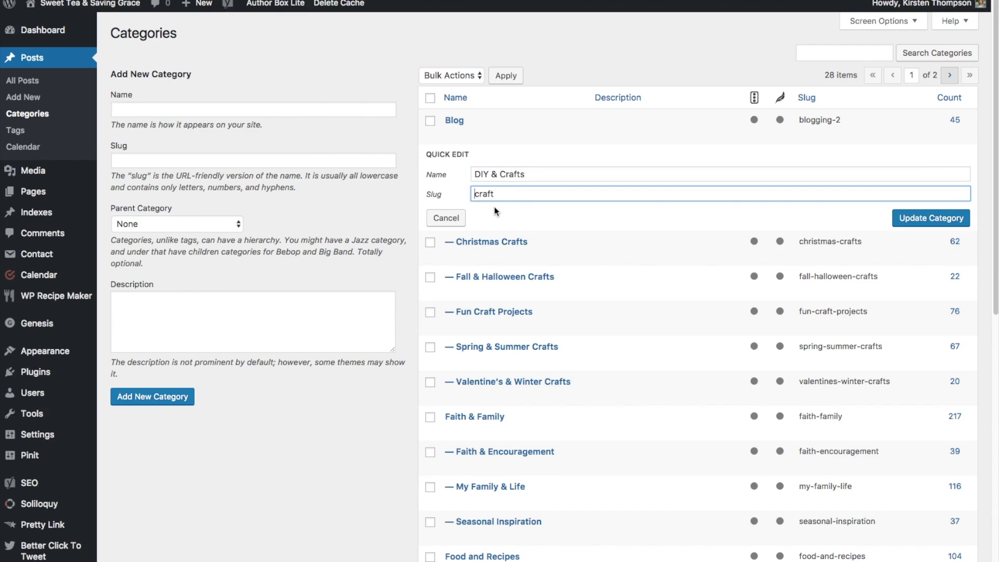
{"action": "left_click", "coordinate": [451, 219]}
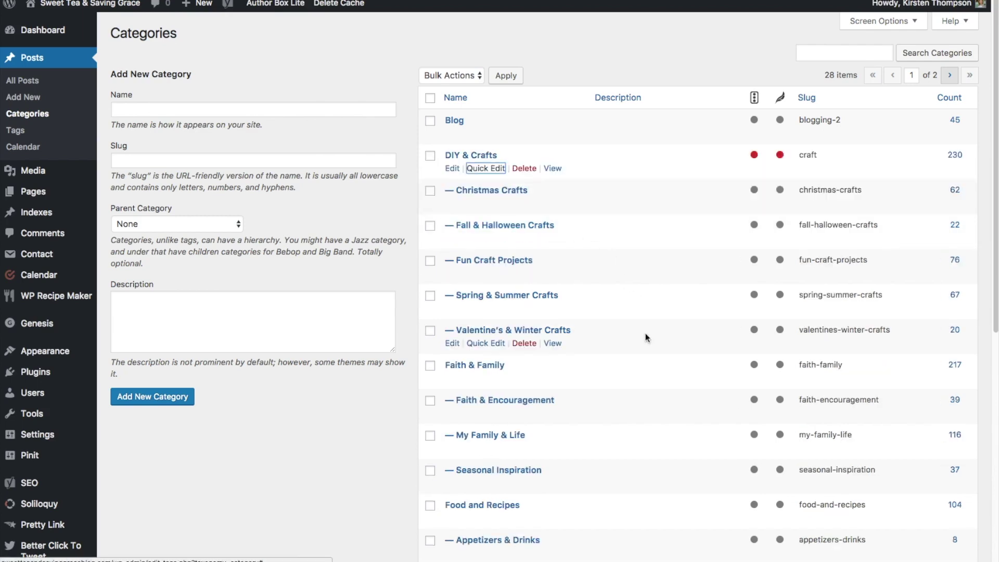
Find the Cookies & Bars category in the list and show the posts assigned to it
{"action": "scroll", "coordinate": [626, 335], "scroll_direction": "down", "scroll_amount": 5}
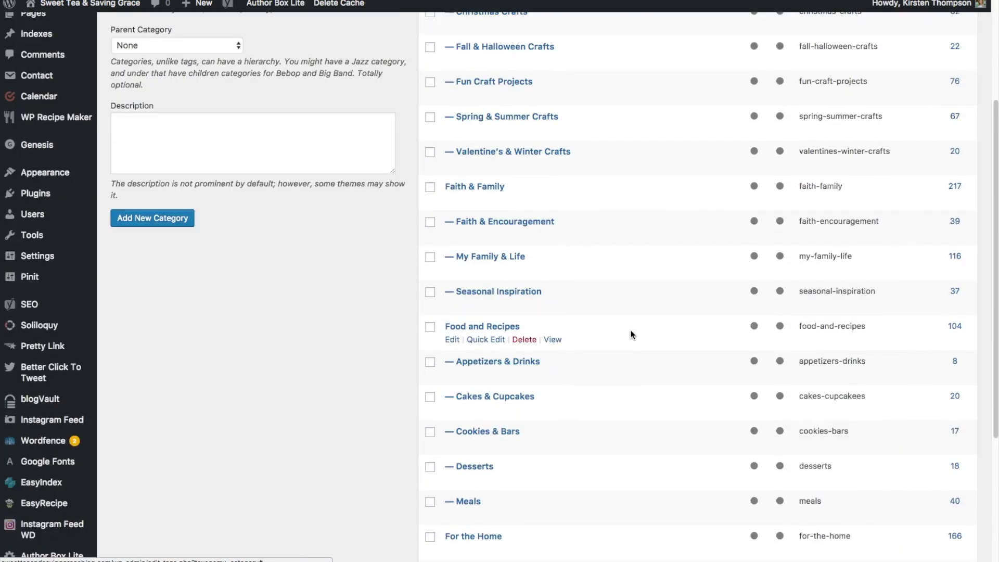
{"action": "scroll", "coordinate": [629, 338], "scroll_direction": "down", "scroll_amount": 1}
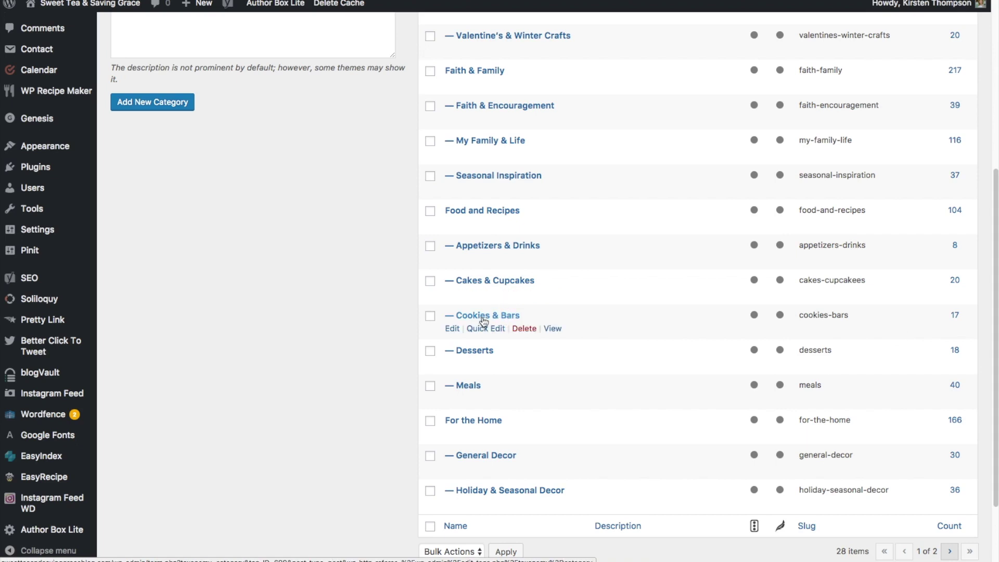
{"action": "left_click", "coordinate": [956, 318]}
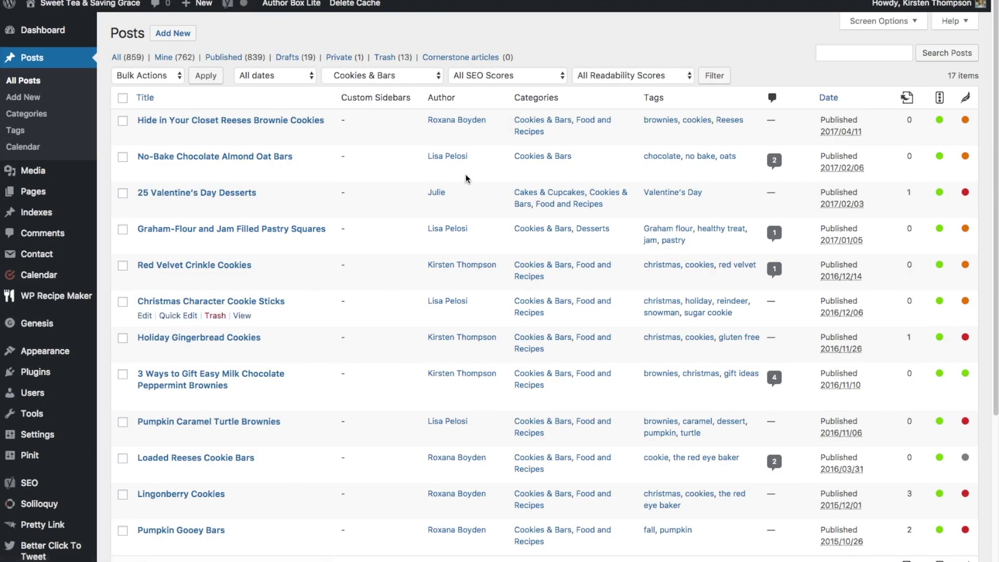
Select all listed Cookies & Bars posts and open them for bulk editing
{"action": "left_click", "coordinate": [123, 100]}
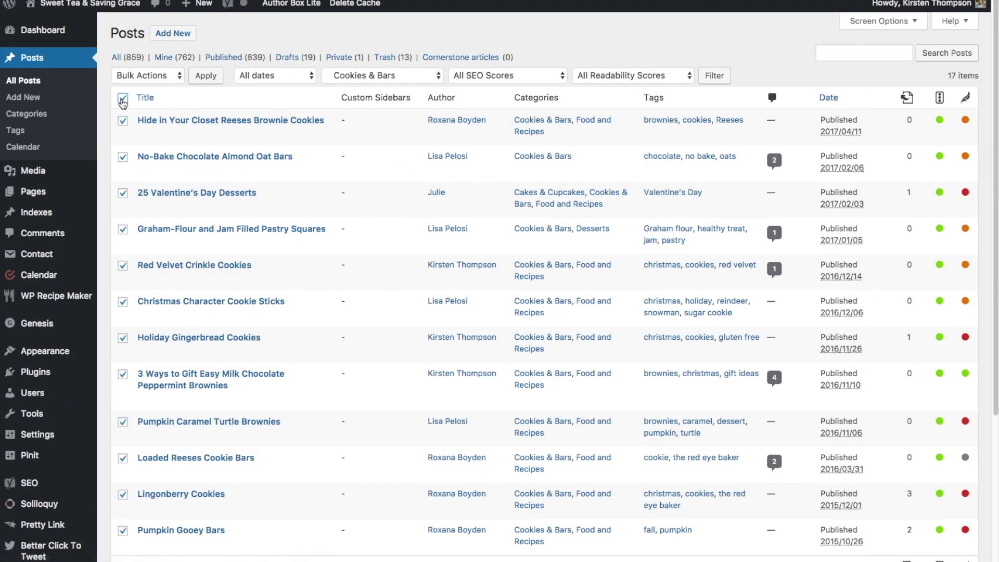
{"action": "scroll", "coordinate": [262, 245], "scroll_direction": "down", "scroll_amount": 4}
{"action": "scroll", "coordinate": [263, 229], "scroll_direction": "up", "scroll_amount": 4}
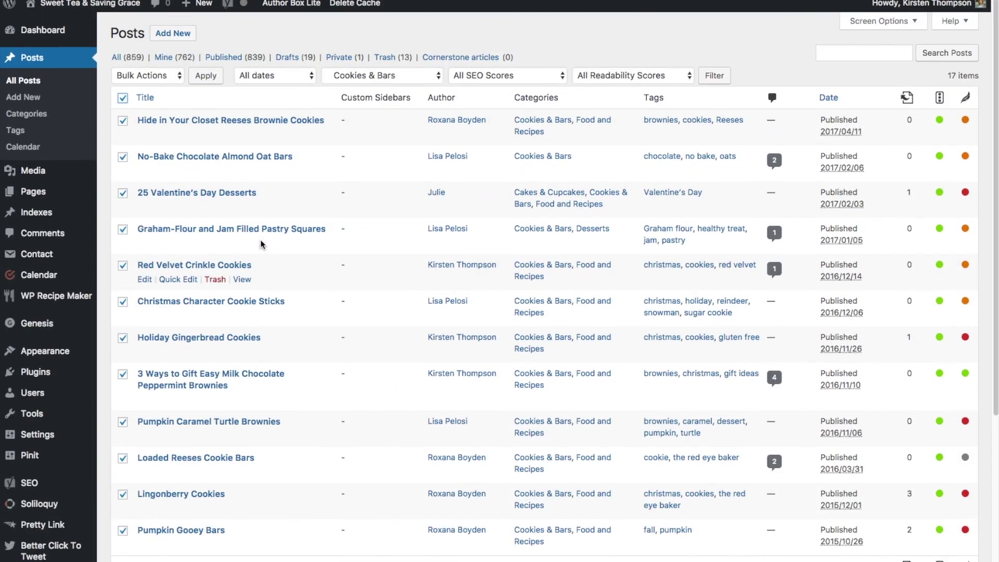
{"action": "left_click", "coordinate": [147, 75]}
{"action": "left_click", "coordinate": [134, 85]}
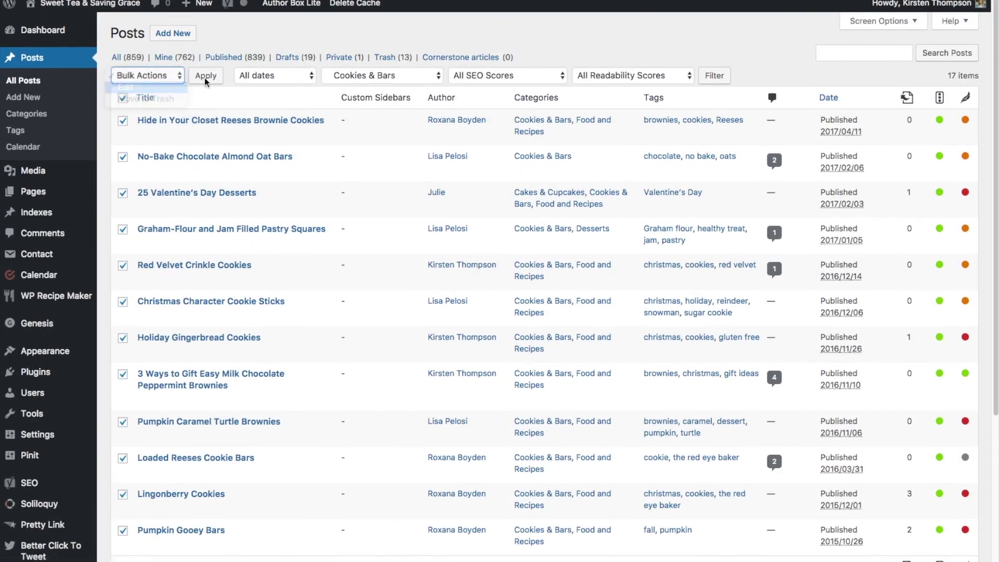
{"action": "left_click", "coordinate": [208, 76]}
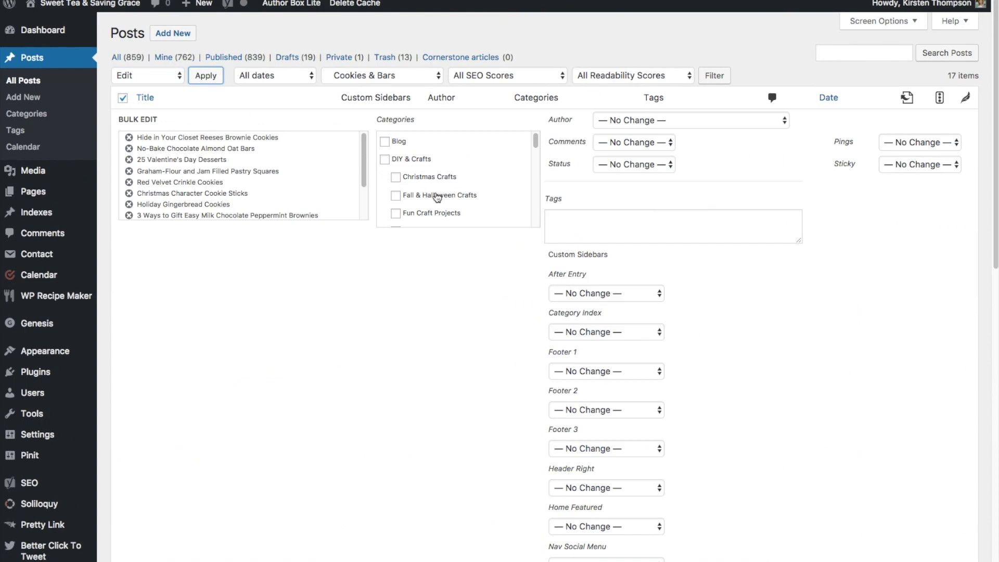
Add the Desserts category to the selected posts and apply the bulk update
{"action": "scroll", "coordinate": [437, 197], "scroll_direction": "down", "scroll_amount": 5}
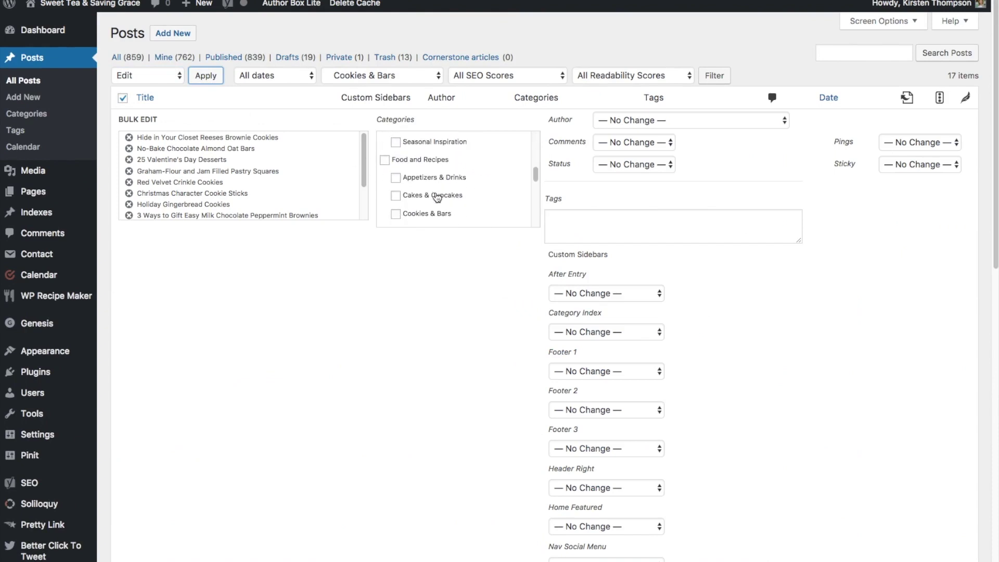
{"action": "left_click", "coordinate": [419, 220]}
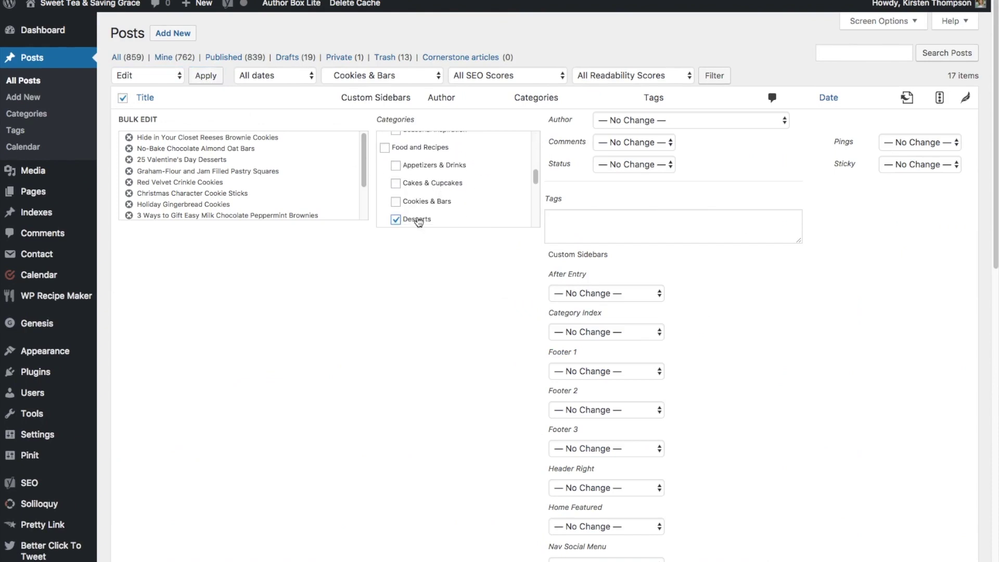
{"action": "scroll", "coordinate": [419, 220], "scroll_direction": "down", "scroll_amount": 1}
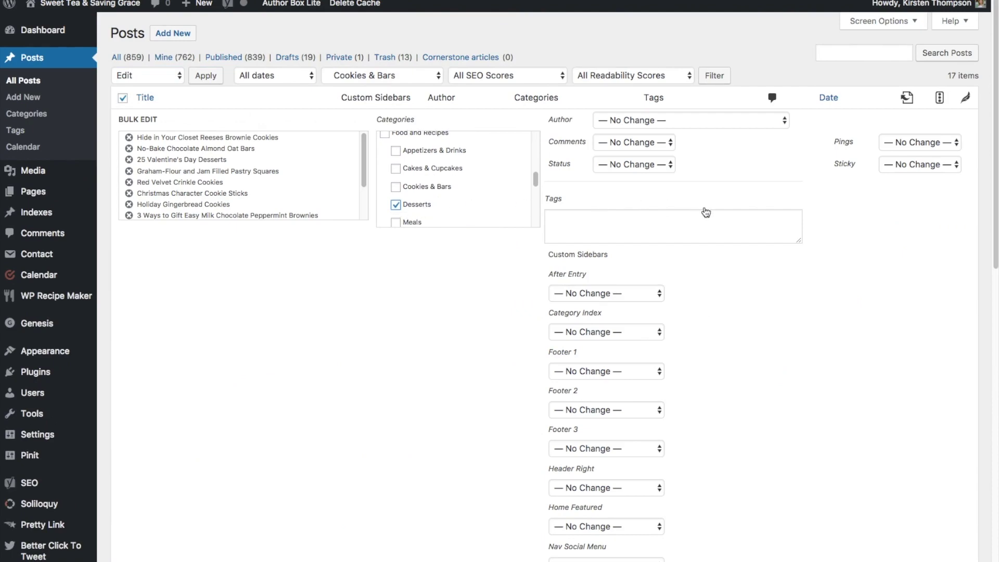
{"action": "scroll", "coordinate": [724, 330], "scroll_direction": "down", "scroll_amount": 10}
{"action": "left_click", "coordinate": [944, 133]}
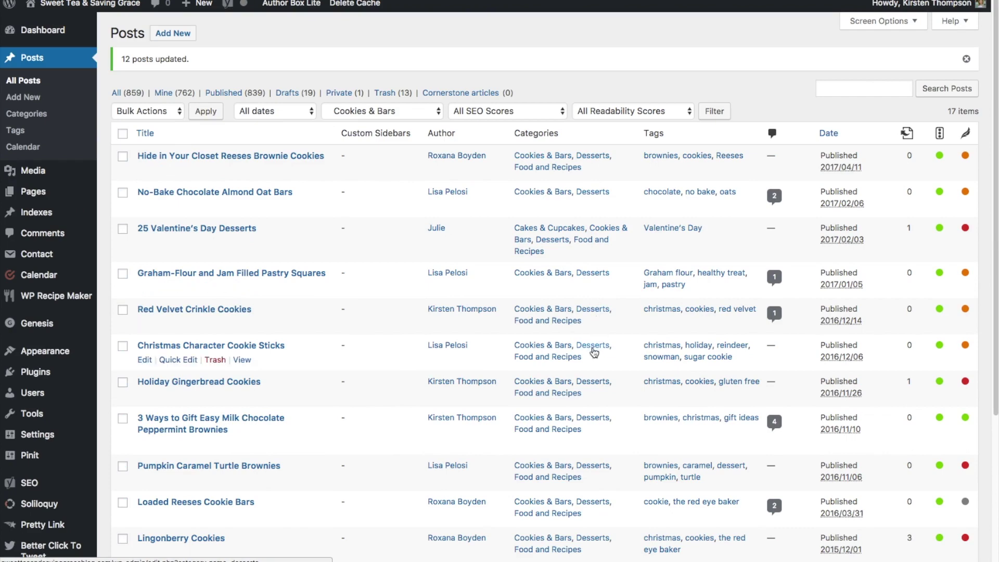
Return to the post categories and permanently delete the Cookies & Bars category
{"action": "left_click", "coordinate": [26, 113]}
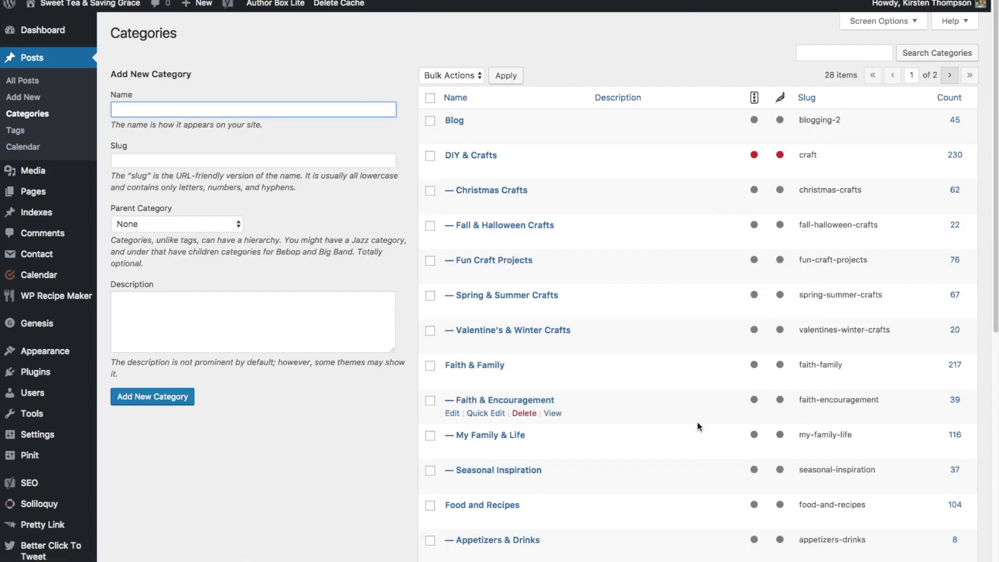
{"action": "scroll", "coordinate": [677, 419], "scroll_direction": "down", "scroll_amount": 3}
{"action": "scroll", "coordinate": [675, 420], "scroll_direction": "down", "scroll_amount": 4}
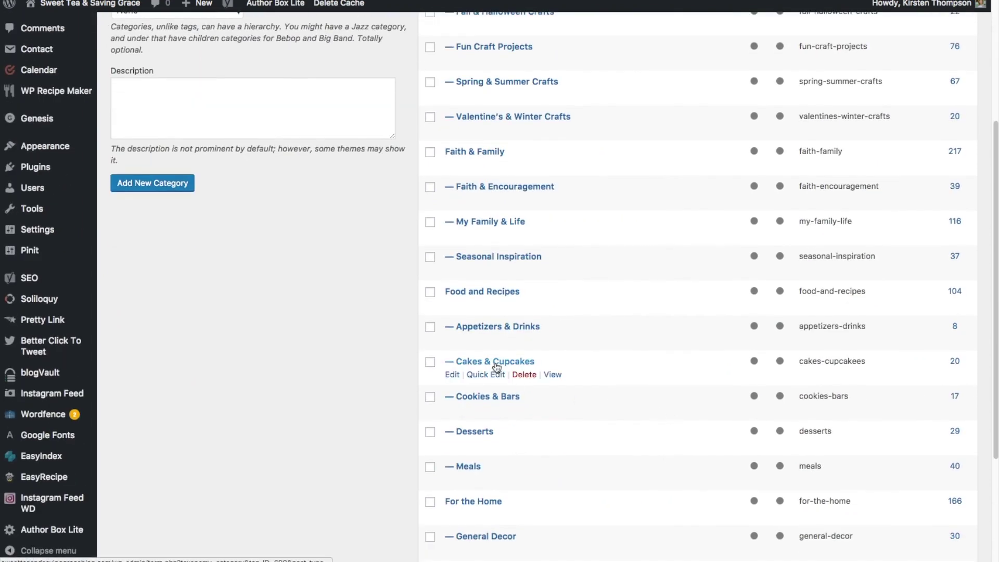
{"action": "scroll", "coordinate": [494, 402], "scroll_direction": "down", "scroll_amount": 3}
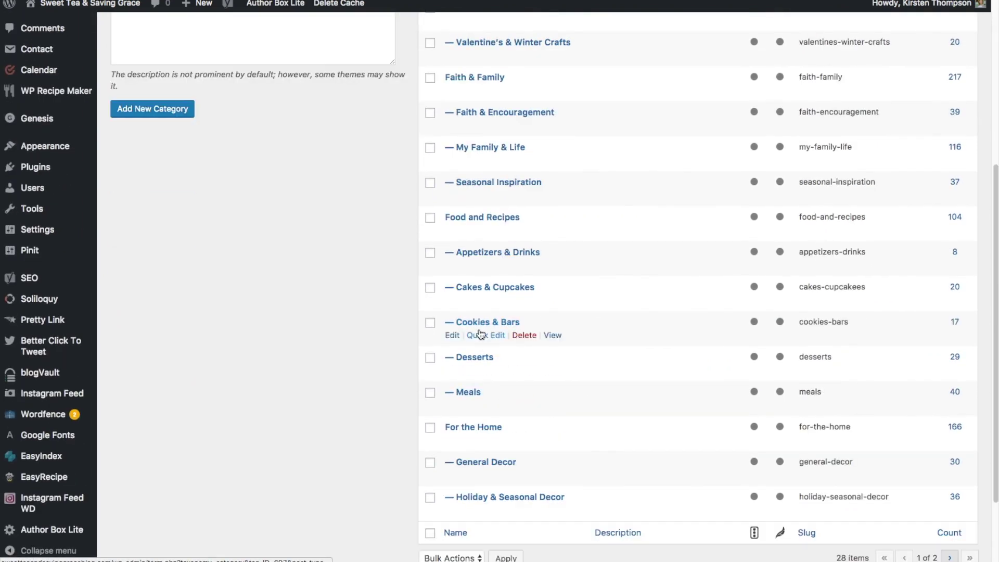
{"action": "left_click", "coordinate": [524, 336]}
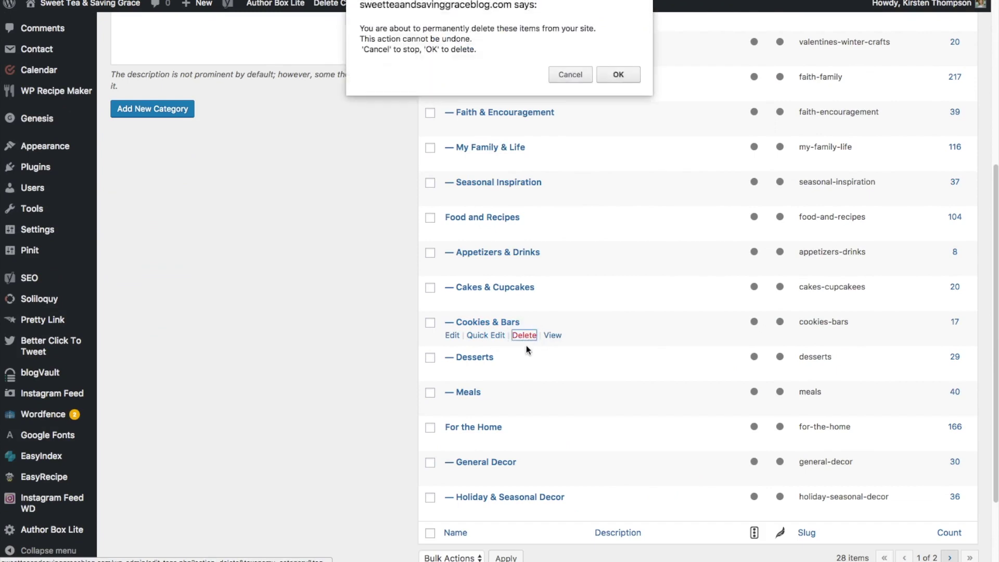
{"action": "left_click", "coordinate": [619, 74]}
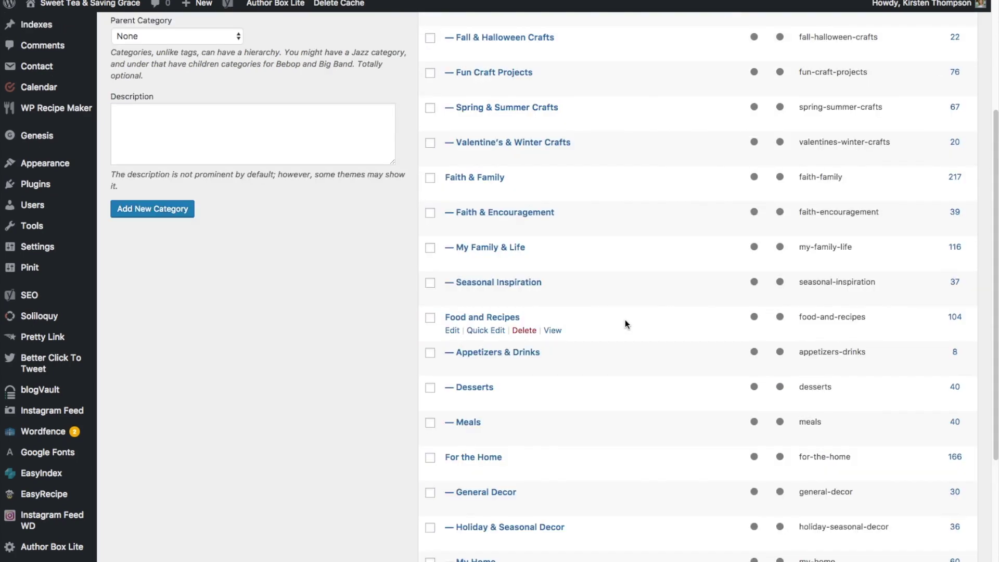
Open the post tags, sort them by count in ascending order, and review the unused tags
{"action": "scroll", "coordinate": [625, 320], "scroll_direction": "up", "scroll_amount": 4}
{"action": "left_click", "coordinate": [15, 130]}
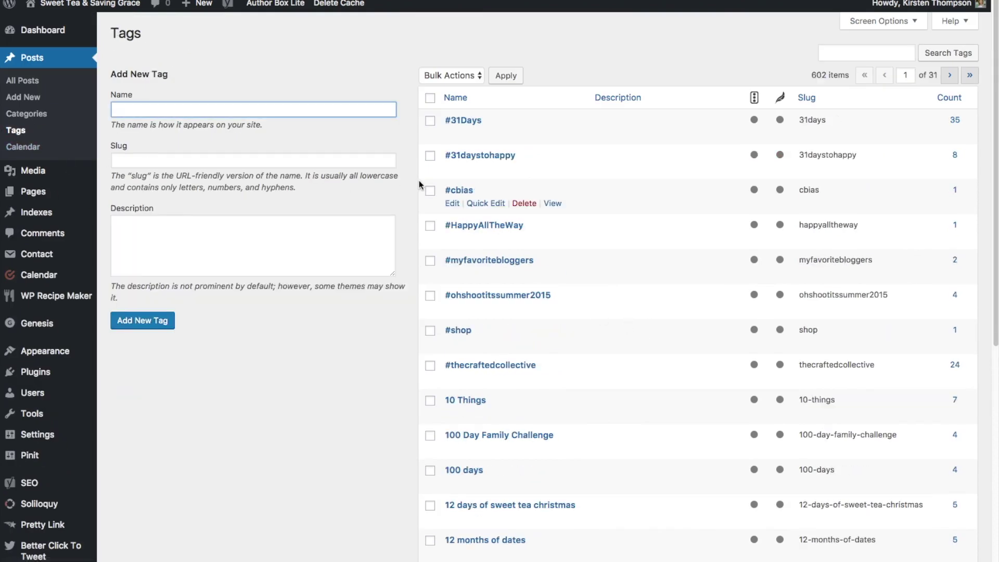
{"action": "left_click", "coordinate": [808, 79]}
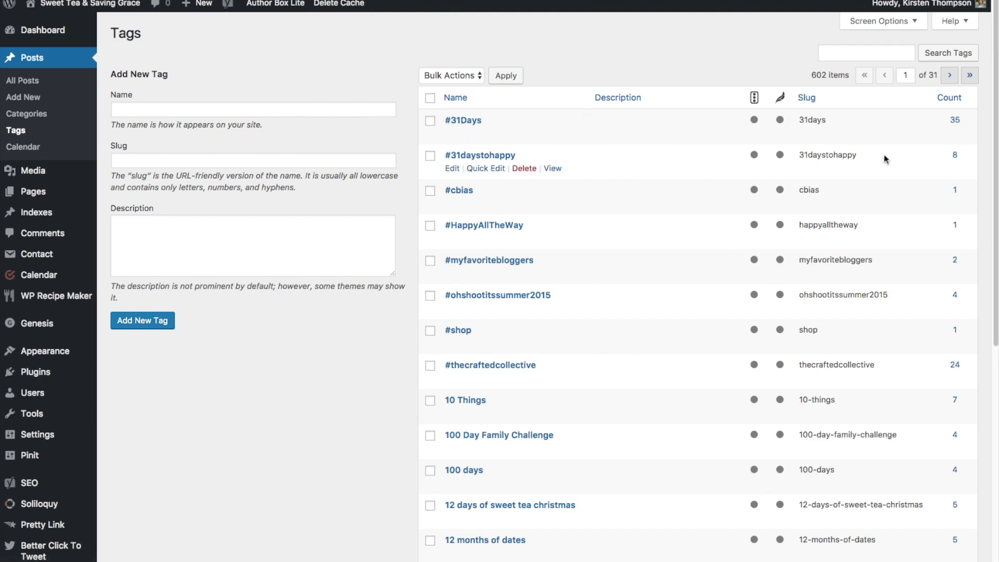
{"action": "left_click", "coordinate": [953, 106]}
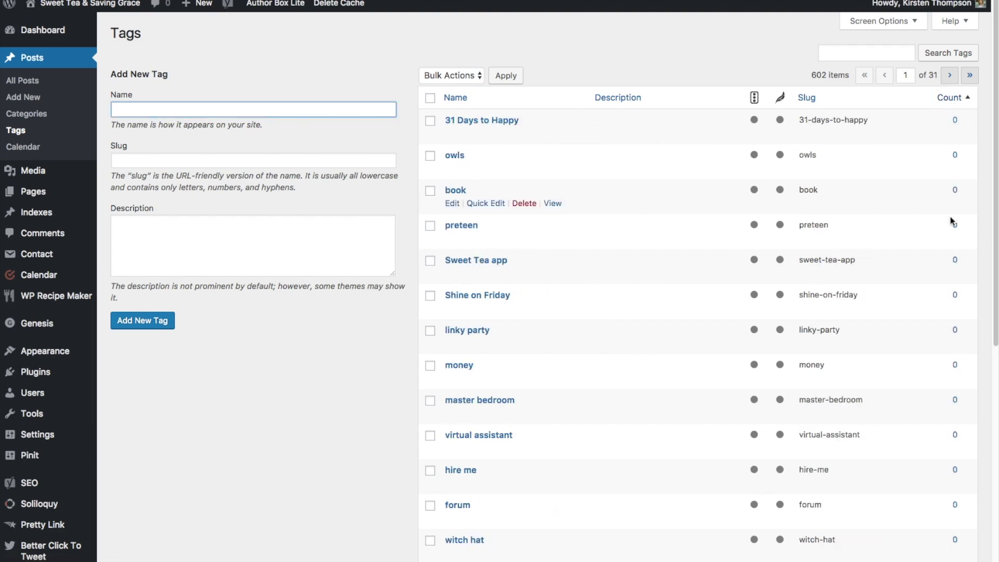
{"action": "scroll", "coordinate": [957, 237], "scroll_direction": "down", "scroll_amount": 7}
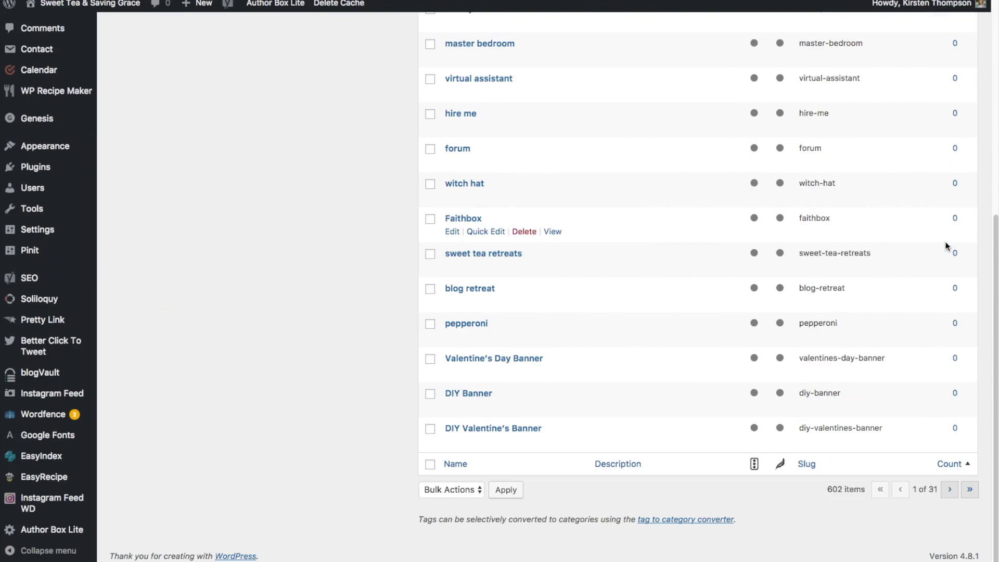
{"action": "scroll", "coordinate": [639, 305], "scroll_direction": "up", "scroll_amount": 7}
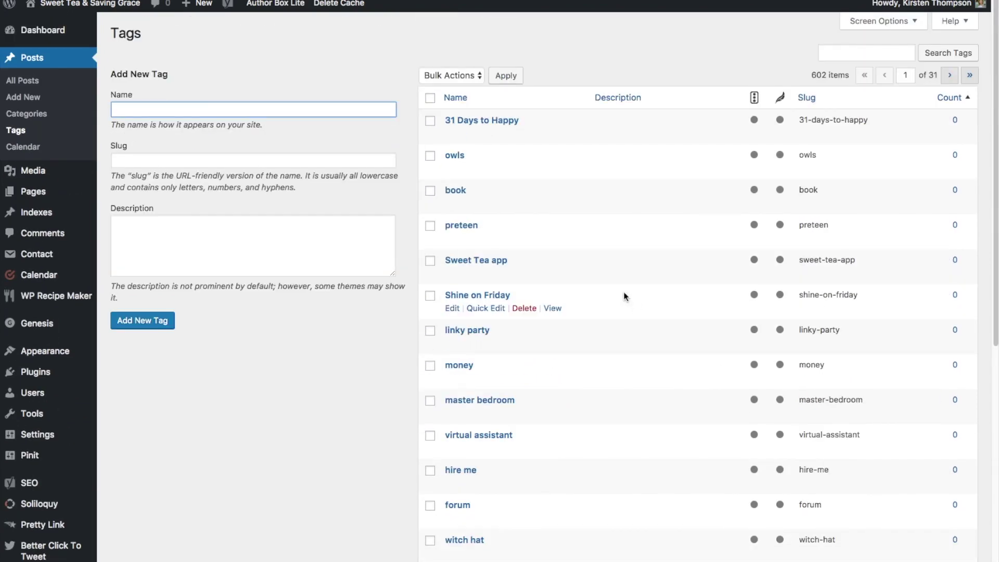
Select every unused tag on the first page, from 31 Days to Happy to DIY Valentine's Banner, and bulk delete them
{"action": "left_click", "coordinate": [430, 102]}
{"action": "scroll", "coordinate": [665, 306], "scroll_direction": "down", "scroll_amount": 6}
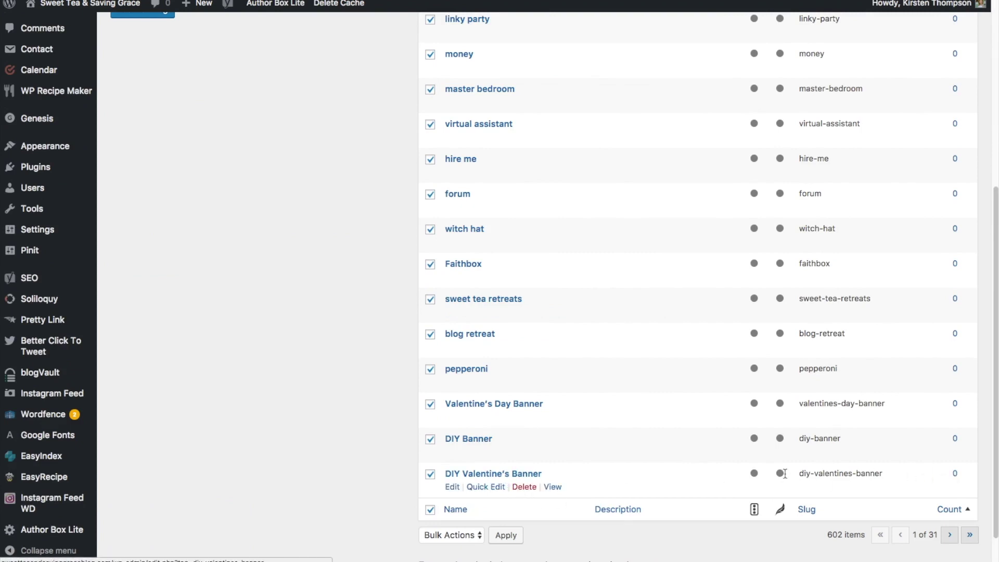
{"action": "left_click", "coordinate": [454, 536]}
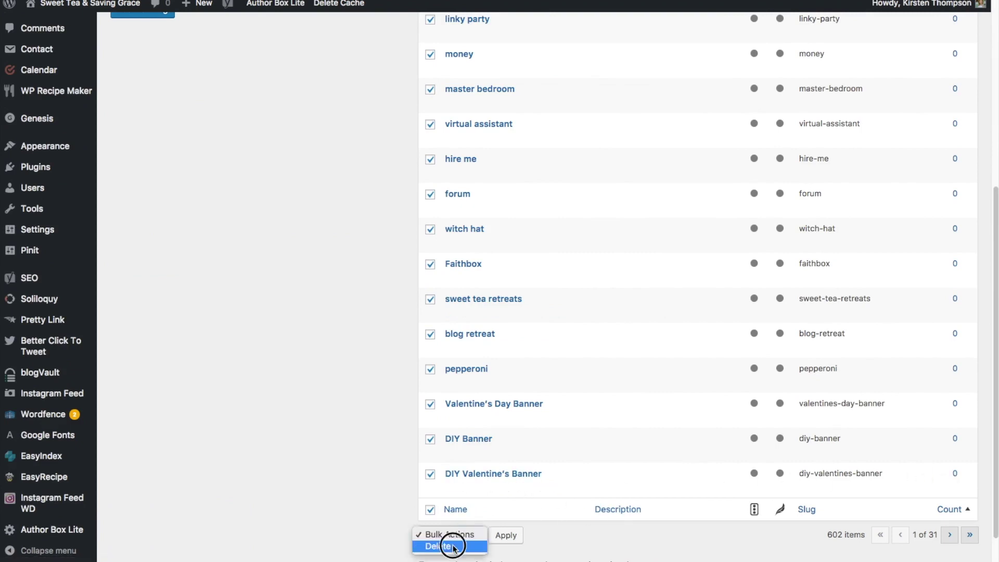
{"action": "left_click", "coordinate": [451, 546]}
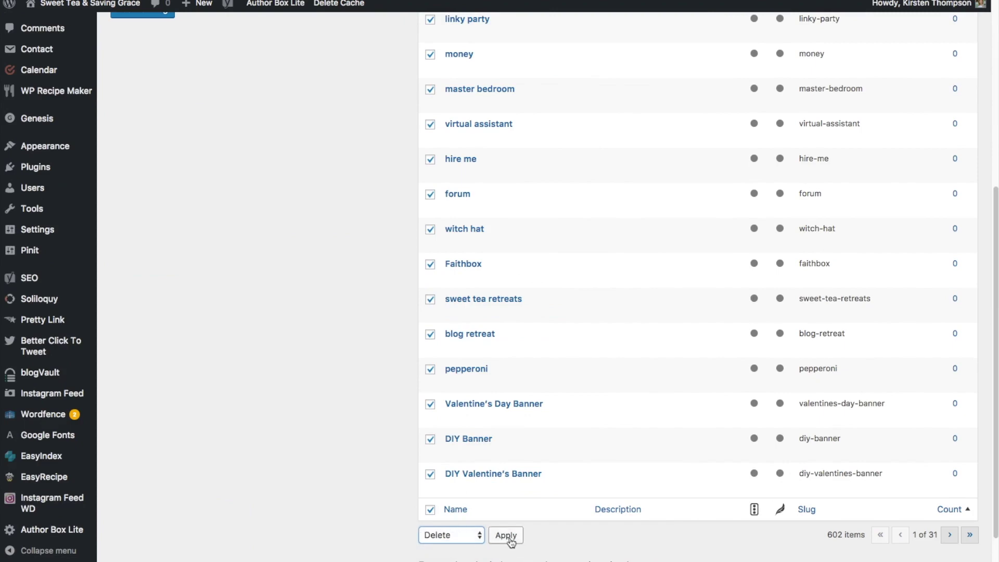
{"action": "scroll", "coordinate": [526, 469], "scroll_direction": "up", "scroll_amount": 10}
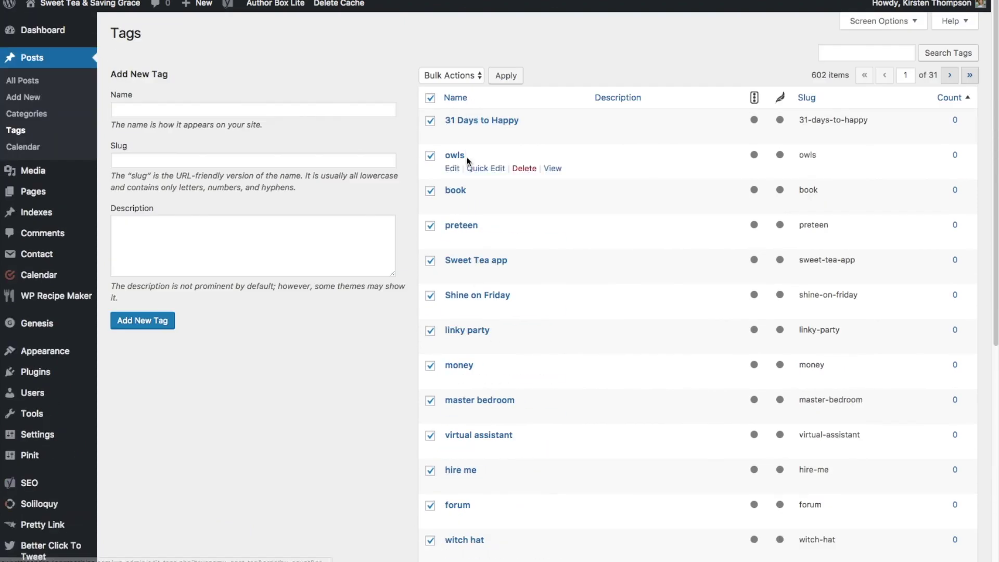
{"action": "scroll", "coordinate": [494, 364], "scroll_direction": "down", "scroll_amount": 7}
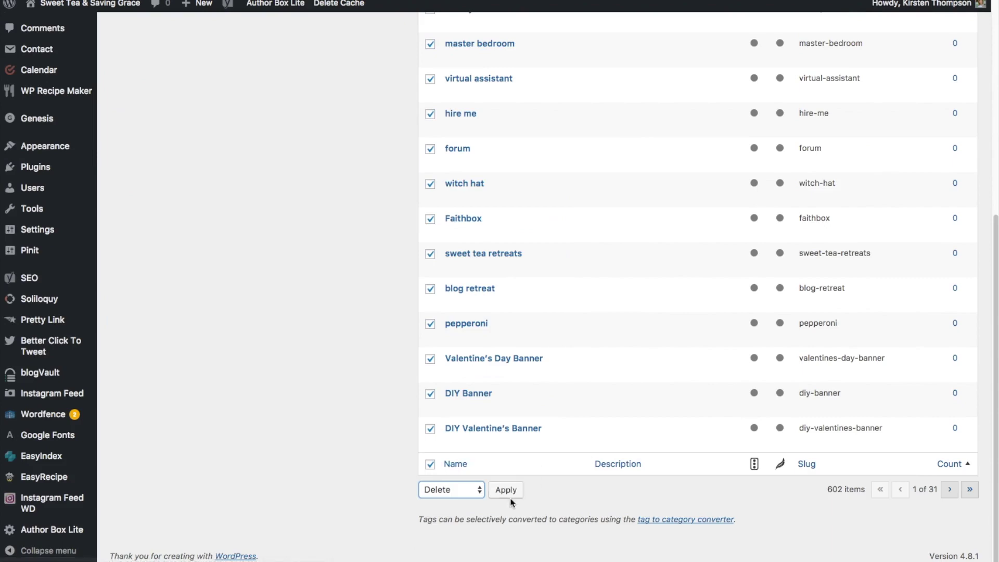
{"action": "left_click", "coordinate": [506, 491]}
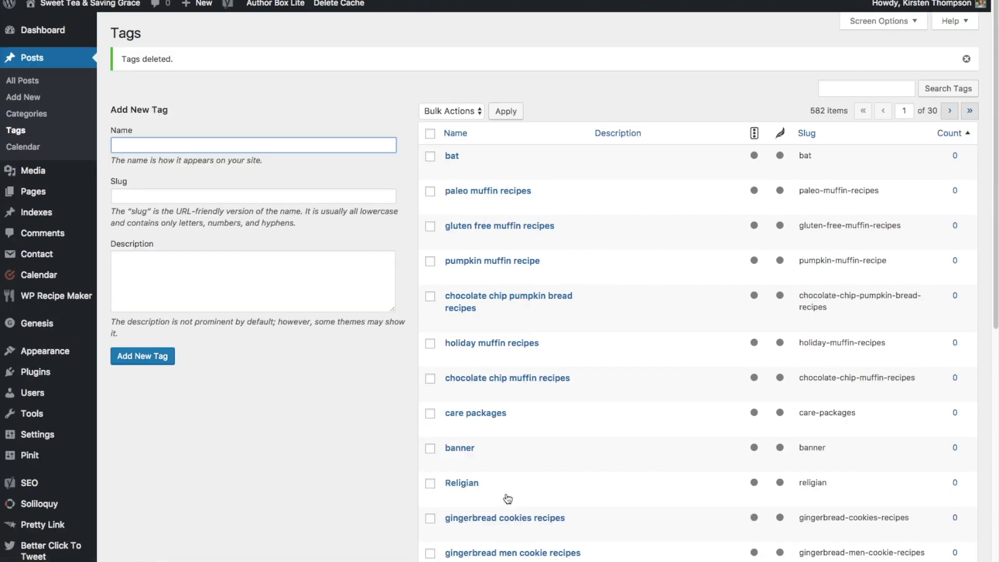
Check the next page of zero-count tags, from bat to cookie exchange part, and bulk delete all of them
{"action": "scroll", "coordinate": [601, 409], "scroll_direction": "down", "scroll_amount": 2}
{"action": "scroll", "coordinate": [601, 409], "scroll_direction": "down", "scroll_amount": 5}
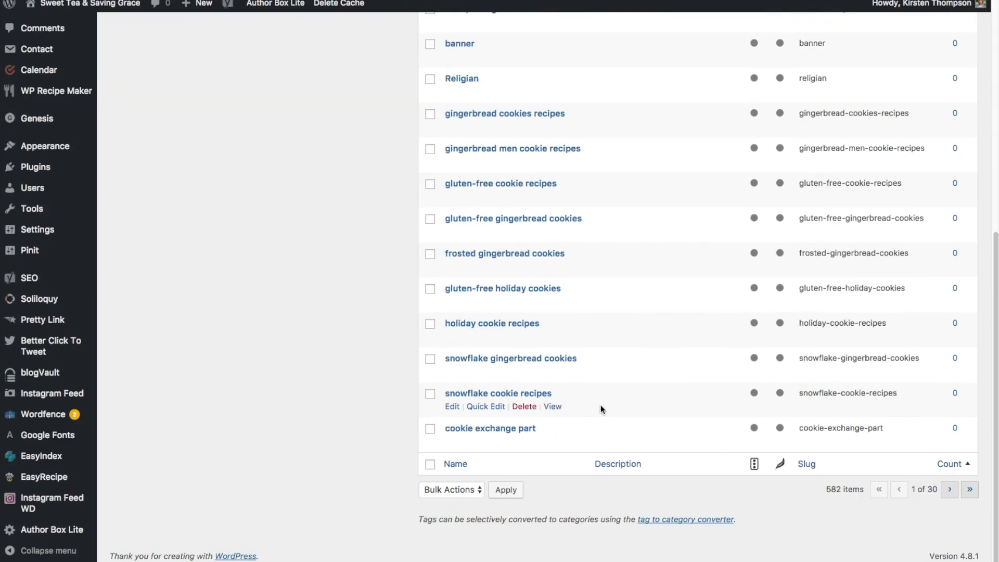
{"action": "scroll", "coordinate": [601, 410], "scroll_direction": "up", "scroll_amount": 7}
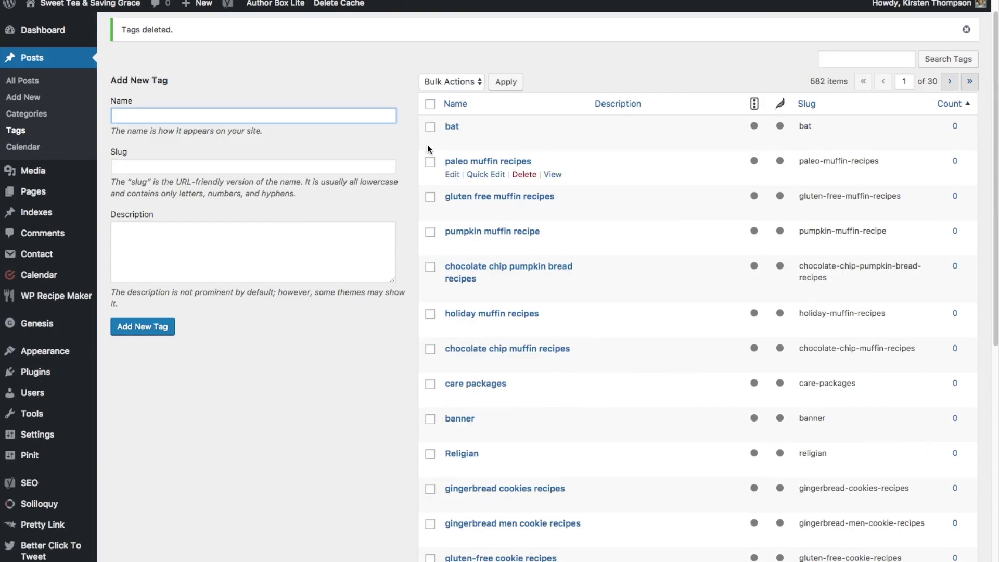
{"action": "left_click", "coordinate": [430, 107]}
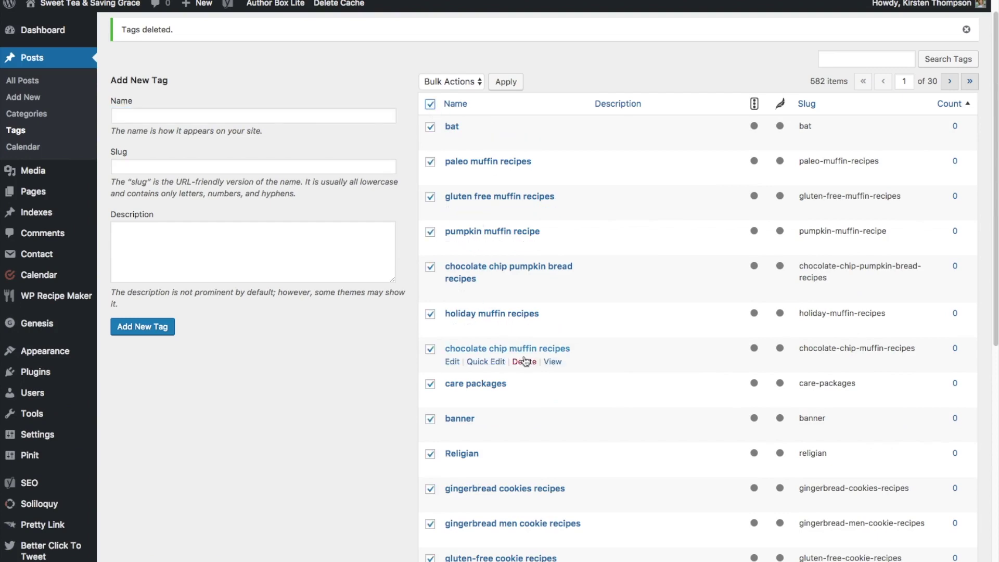
{"action": "scroll", "coordinate": [543, 365], "scroll_direction": "down", "scroll_amount": 7}
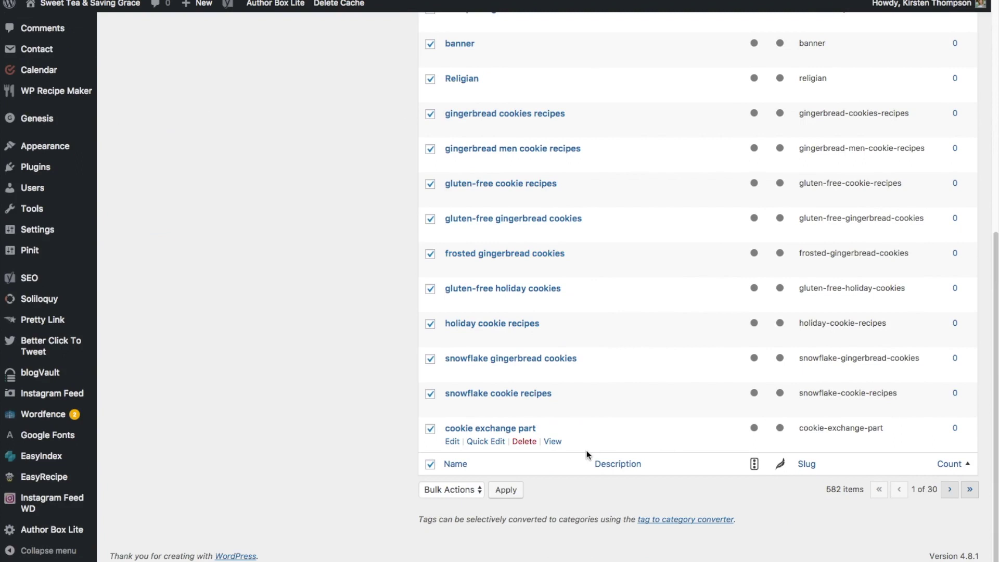
{"action": "left_click", "coordinate": [447, 489]}
{"action": "left_click", "coordinate": [457, 500]}
{"action": "left_click", "coordinate": [504, 490]}
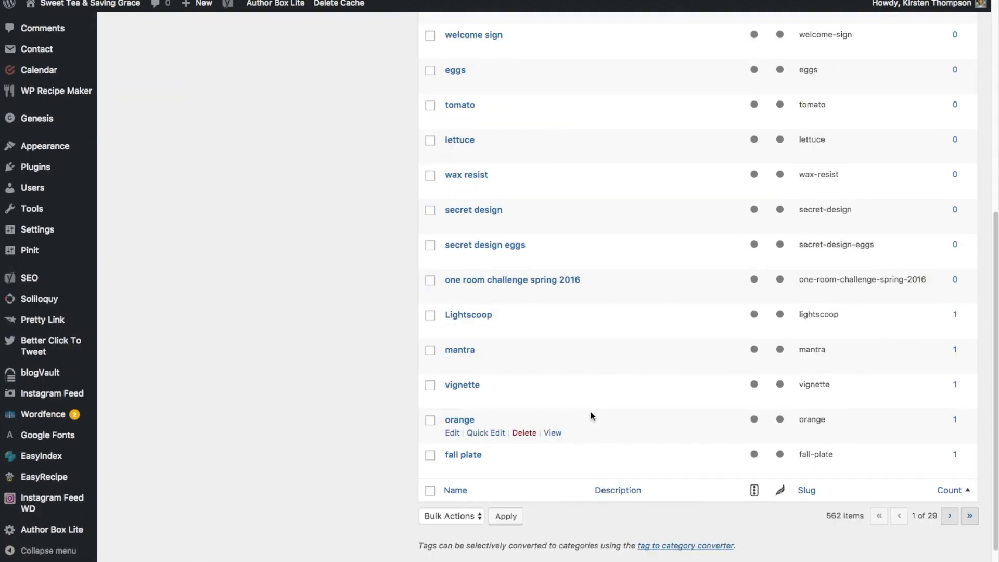
Look over the remaining low-count tags and sort the tag list by count in descending order
{"action": "scroll", "coordinate": [591, 413], "scroll_direction": "down", "scroll_amount": 1}
{"action": "scroll", "coordinate": [591, 413], "scroll_direction": "up", "scroll_amount": 8}
{"action": "left_click", "coordinate": [950, 134]}
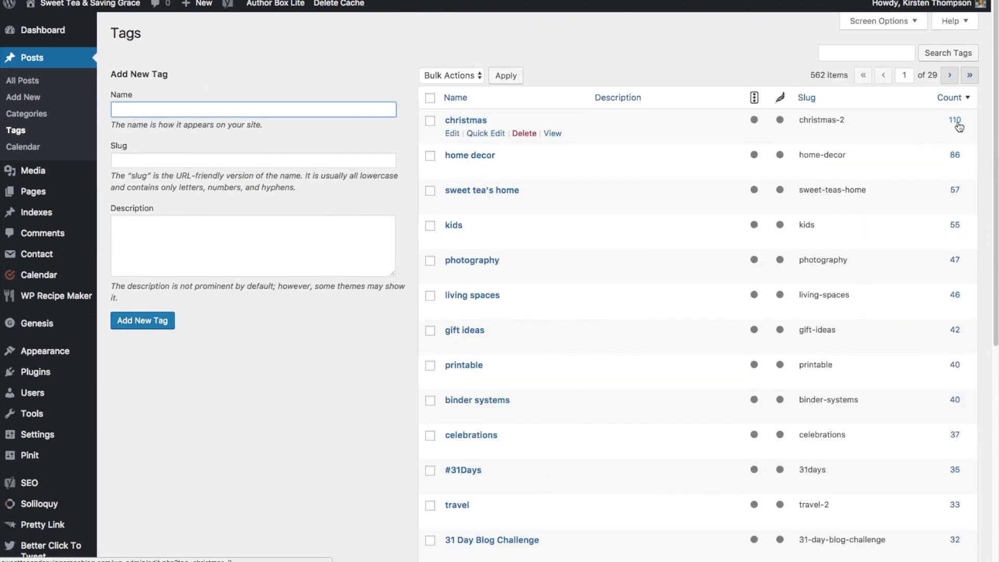